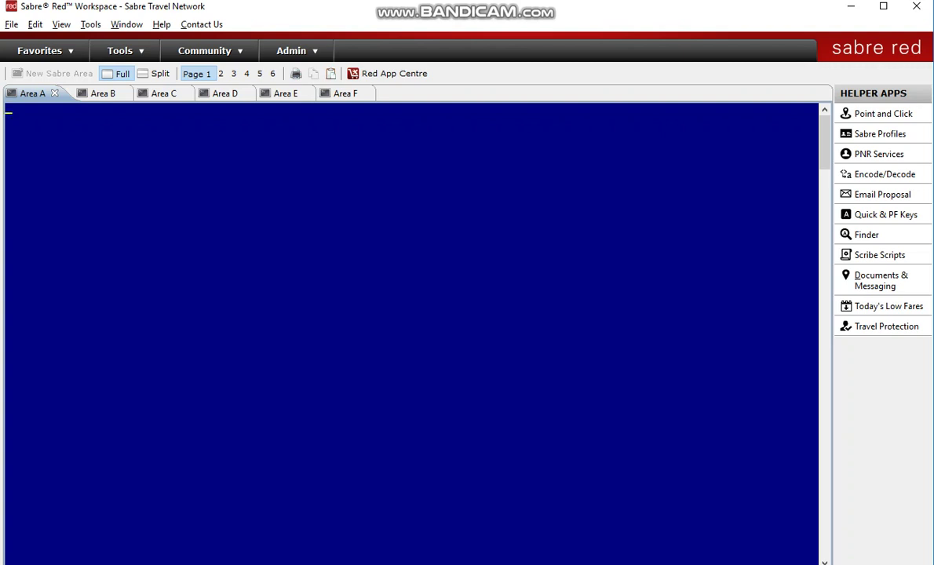
Open the Encode/Decode helper and start the availability entry in Area A with 110MAR
{"action": "left_click", "coordinate": [430, 105]}
{"action": "left_click", "coordinate": [8, 105]}
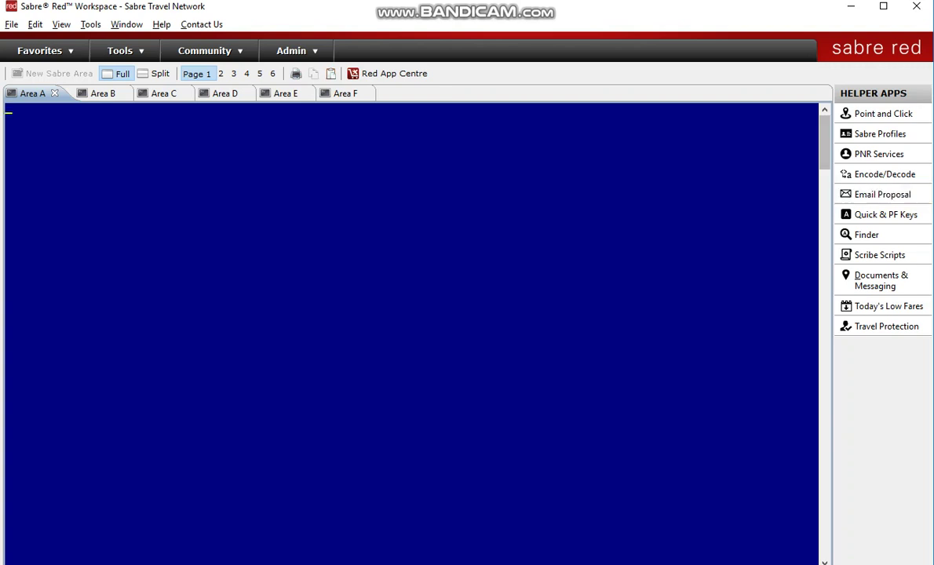
{"action": "left_click", "coordinate": [885, 175]}
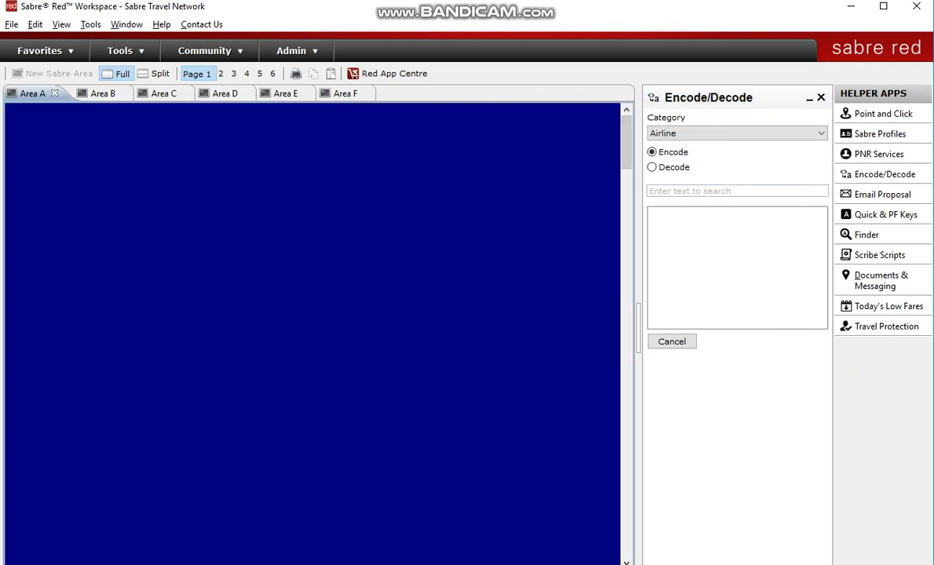
{"action": "left_click", "coordinate": [8, 134]}
{"action": "type", "text": "1"}
{"action": "type", "text": "10"}
{"action": "type", "text": "MAR"}
Set the Encode/Decode category to City codes
{"action": "left_click", "coordinate": [736, 133]}
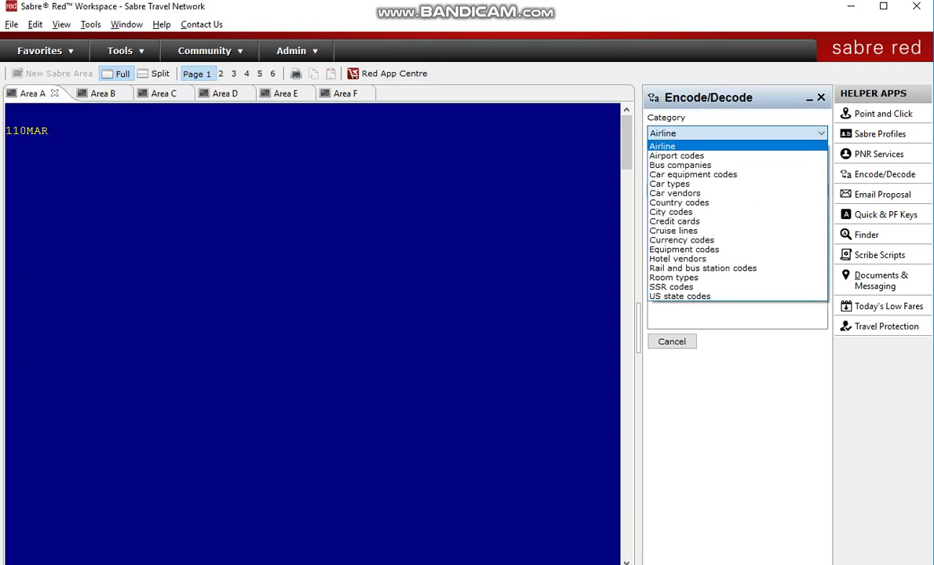
{"action": "key", "text": "Down"}
{"action": "key", "text": "Down"}
{"action": "key", "text": "Down"}
{"action": "key", "text": "Down"}
{"action": "key", "text": "Down"}
{"action": "key", "text": "Down"}
{"action": "key", "text": "Down"}
{"action": "key", "text": "Return"}
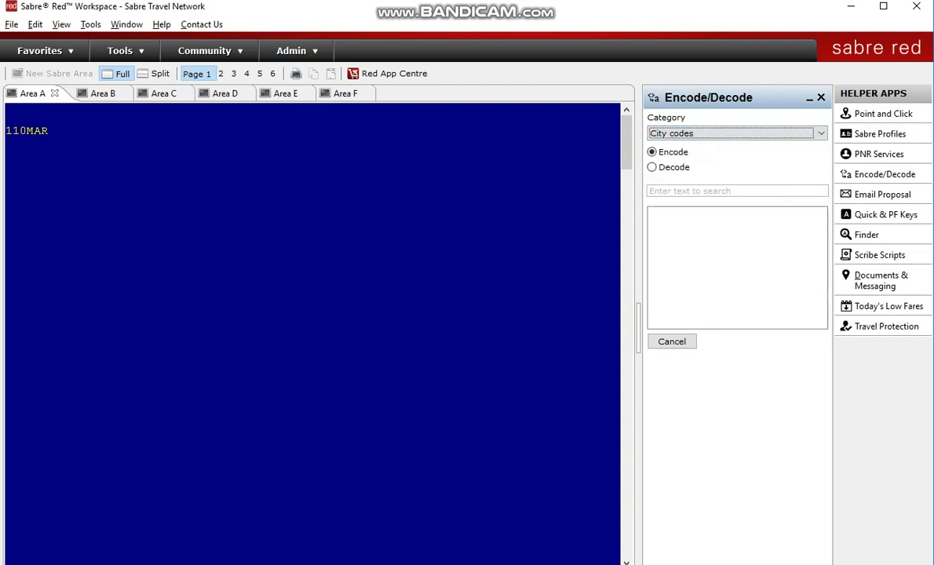
Look up the city code for "abu dhabi" and append AUH to the availability entry
{"action": "left_click", "coordinate": [736, 191]}
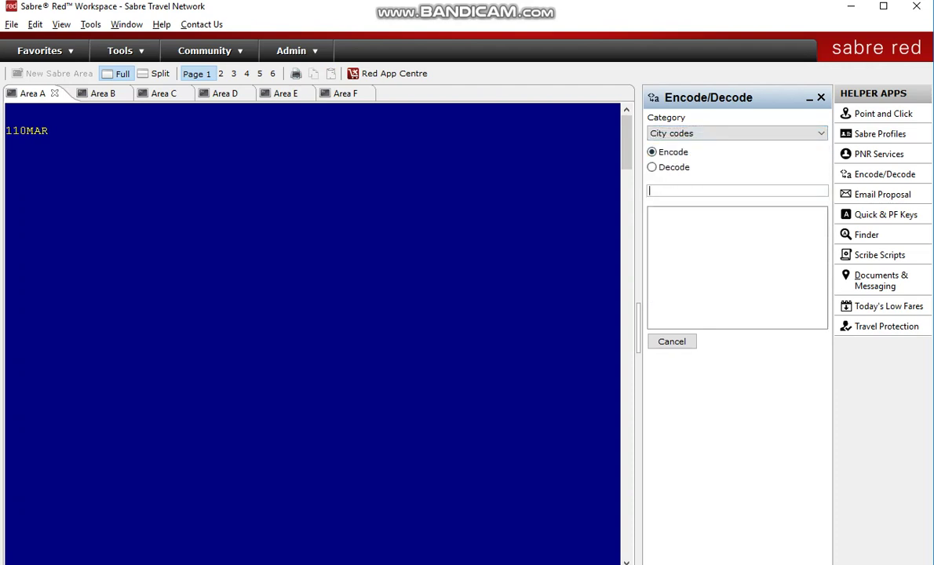
{"action": "type", "text": "abu dhabi"}
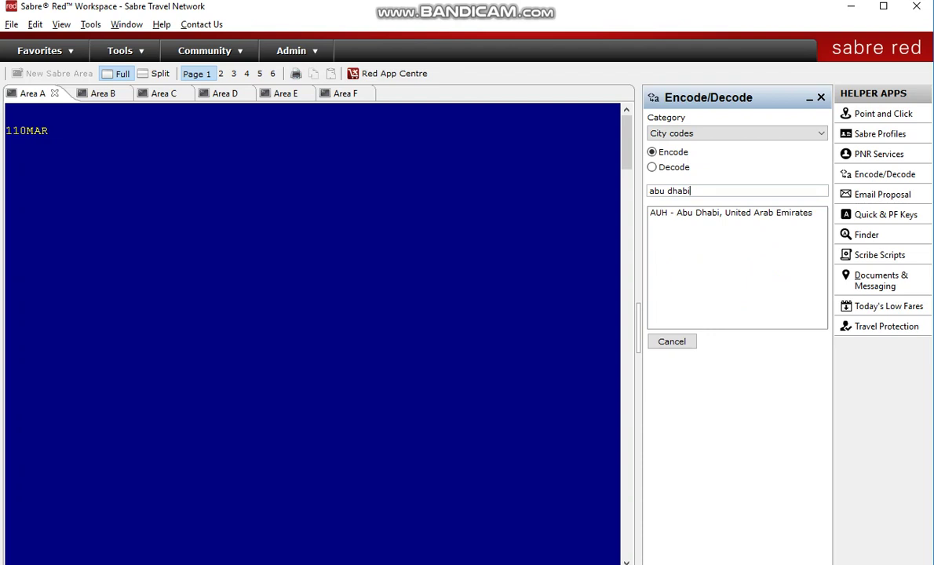
{"action": "left_click", "coordinate": [314, 314]}
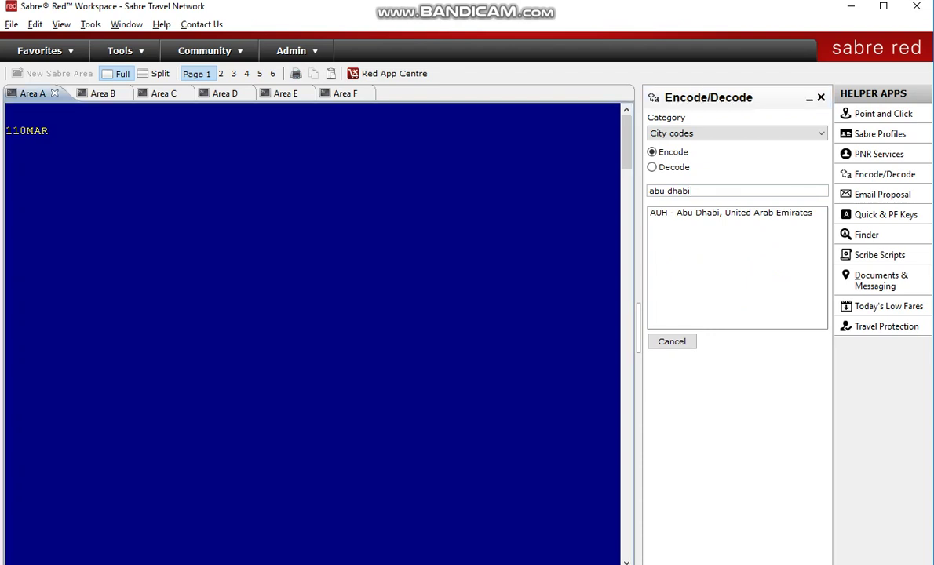
{"action": "type", "text": "110MARAUH"}
Look up the city code for Delhi with "delh" and submit the completed availability entry 110MARAUHDEL
{"action": "left_click", "coordinate": [669, 191]}
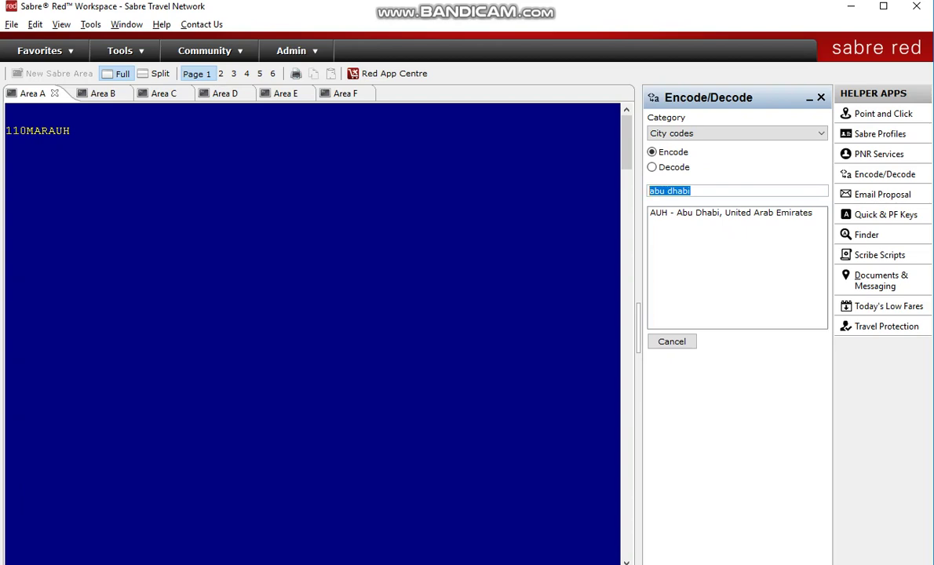
{"action": "type", "text": "del"}
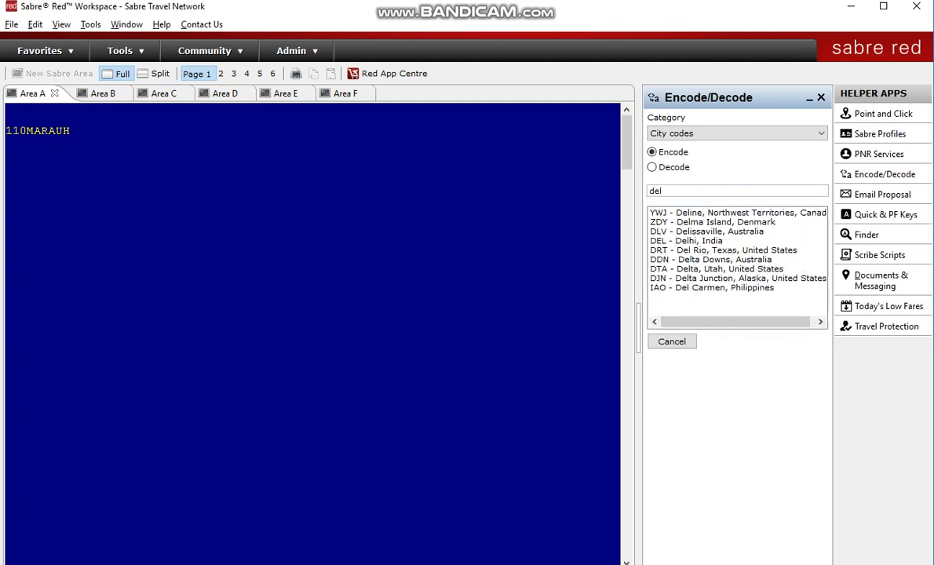
{"action": "type", "text": "h"}
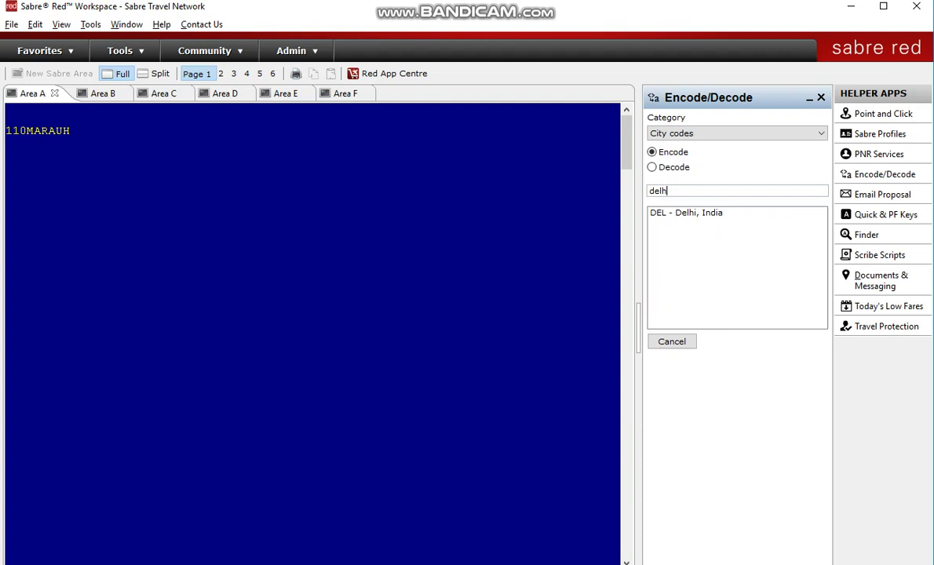
{"action": "left_click", "coordinate": [74, 131]}
{"action": "type", "text": "DEL"}
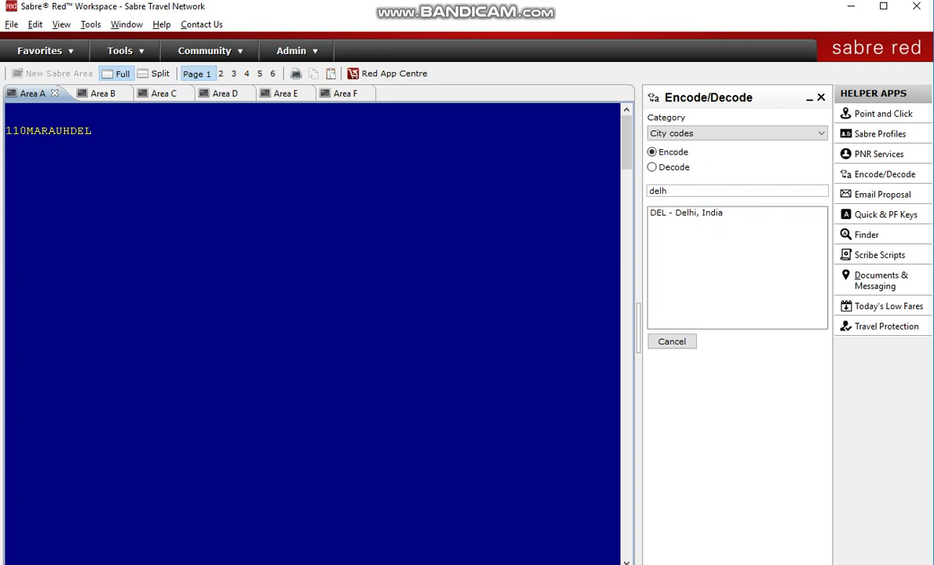
{"action": "type", "text": "«"}
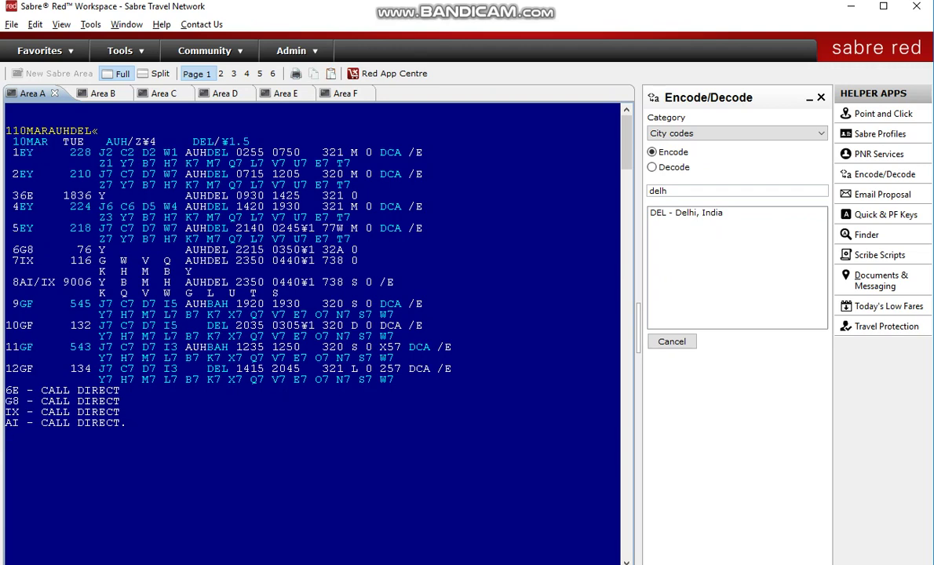
Decode the airline code "ey" in the Airline category of Encode/Decode
{"action": "key", "text": "alt+Down"}
{"action": "key", "text": "Home"}
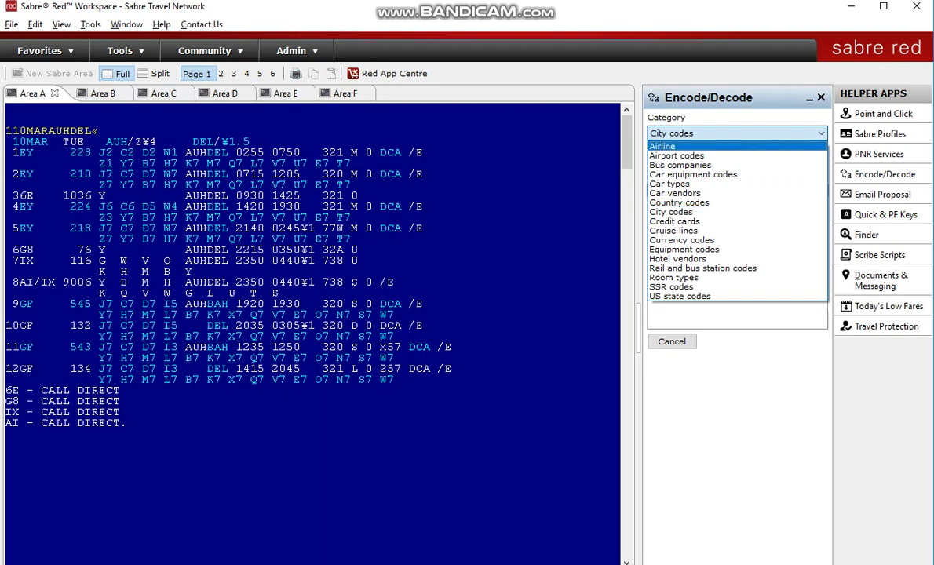
{"action": "key", "text": "Return"}
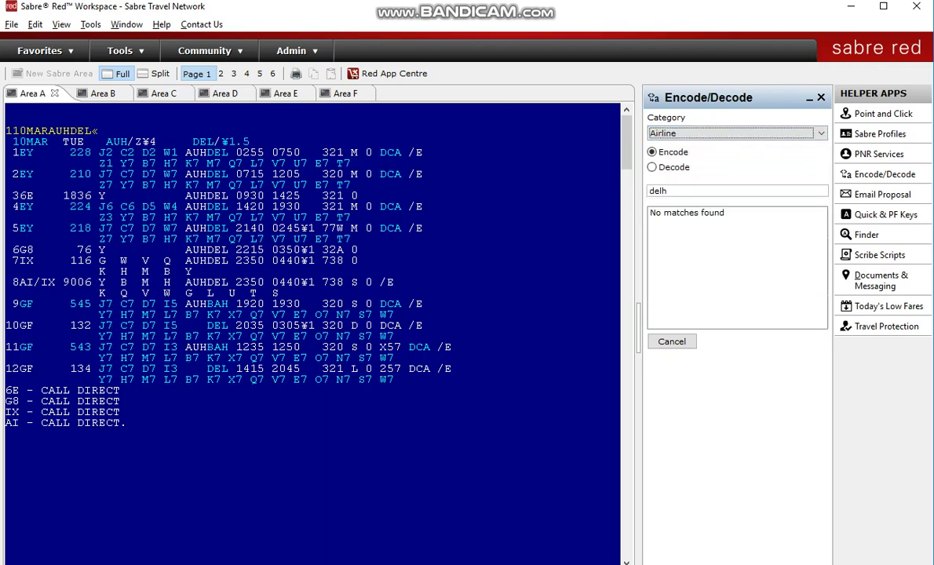
{"action": "key", "text": "Tab"}
{"action": "key", "text": "Down"}
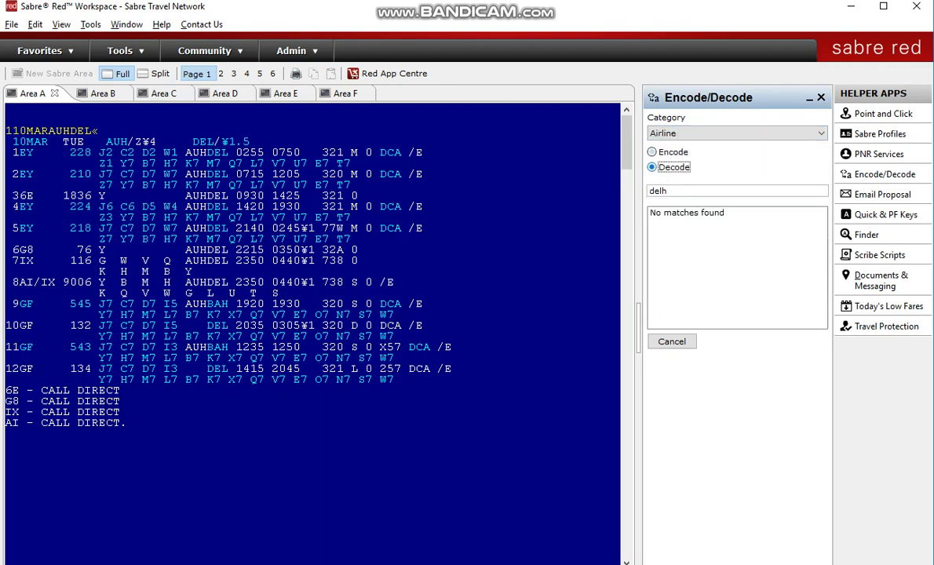
{"action": "key", "text": "Tab"}
{"action": "type", "text": "ey"}
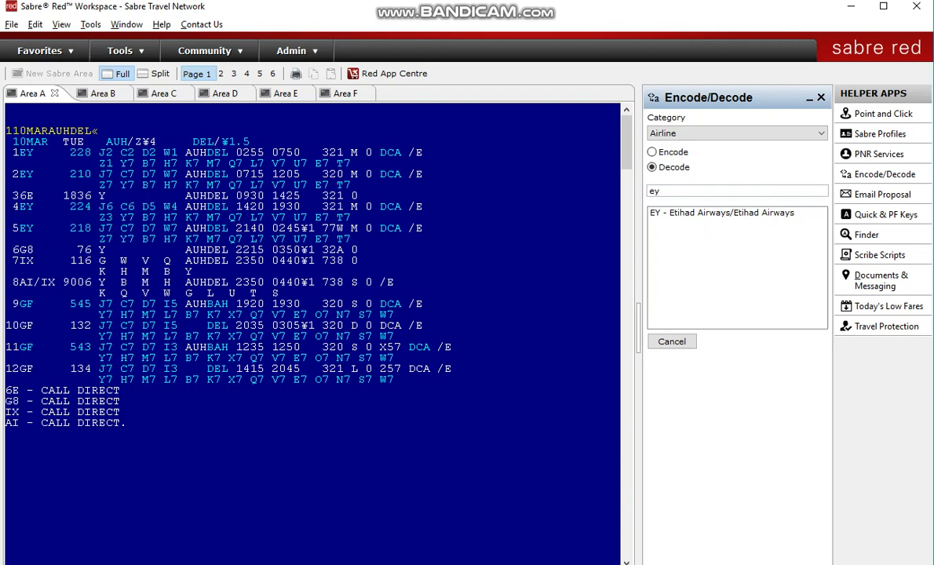
Highlight the flight number in the first line of the availability display
{"action": "left_click_drag", "start_coordinate": [63, 152], "coordinate": [98, 152]}
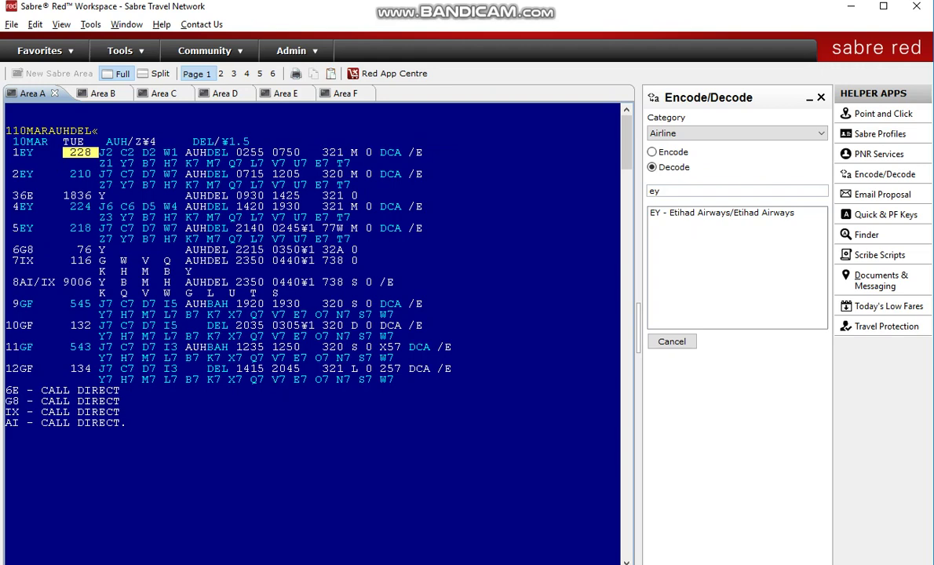